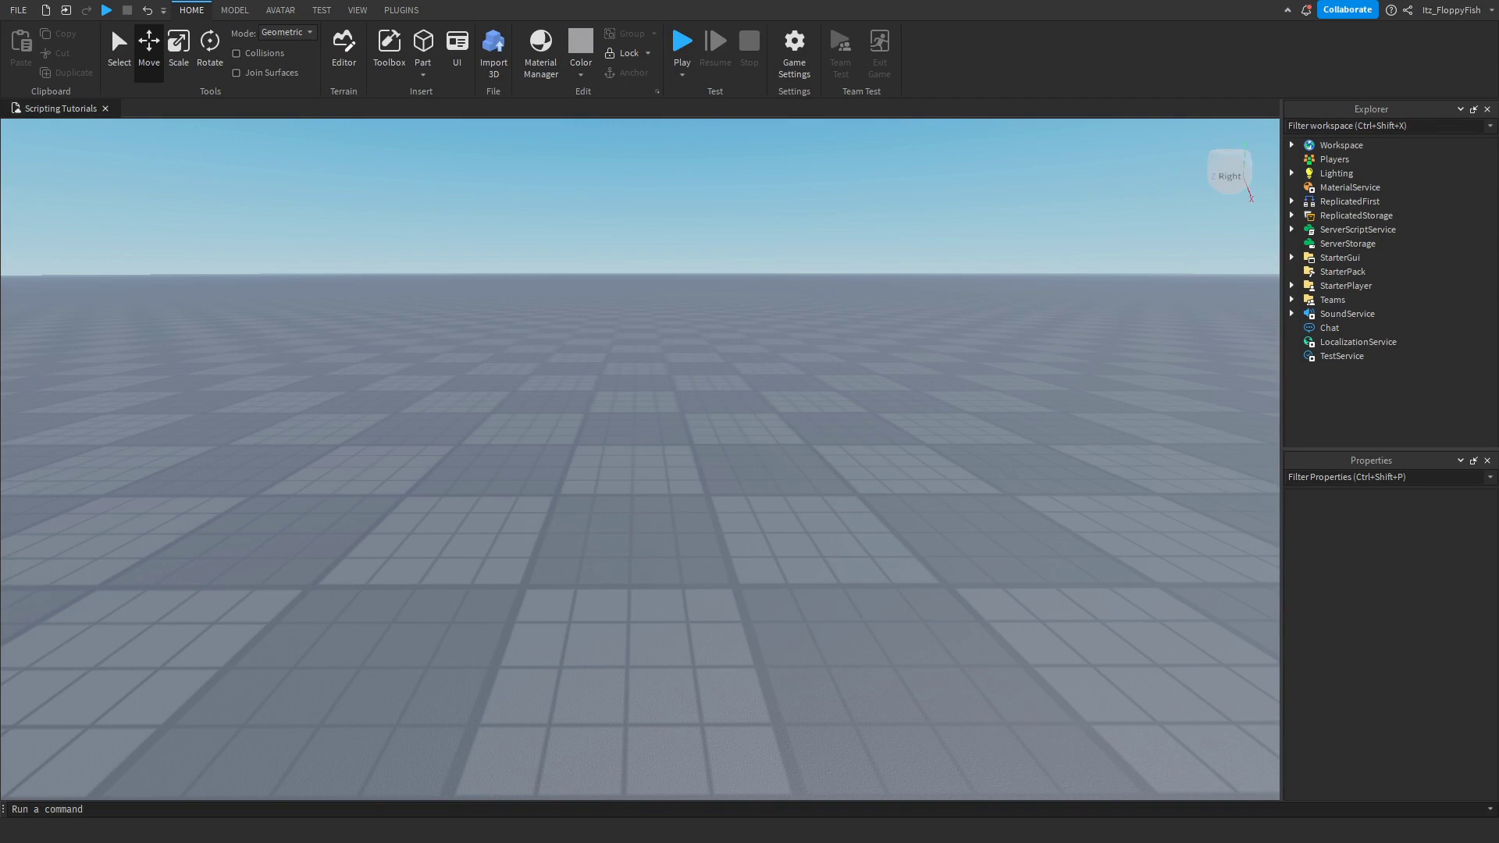
# Step: Insert a new part onto the baseplate
pyautogui.click(356, 9)
pyautogui.click(424, 41)
pyautogui.moveTo(528, 245); pyautogui.dragTo(530, 253, button='right')
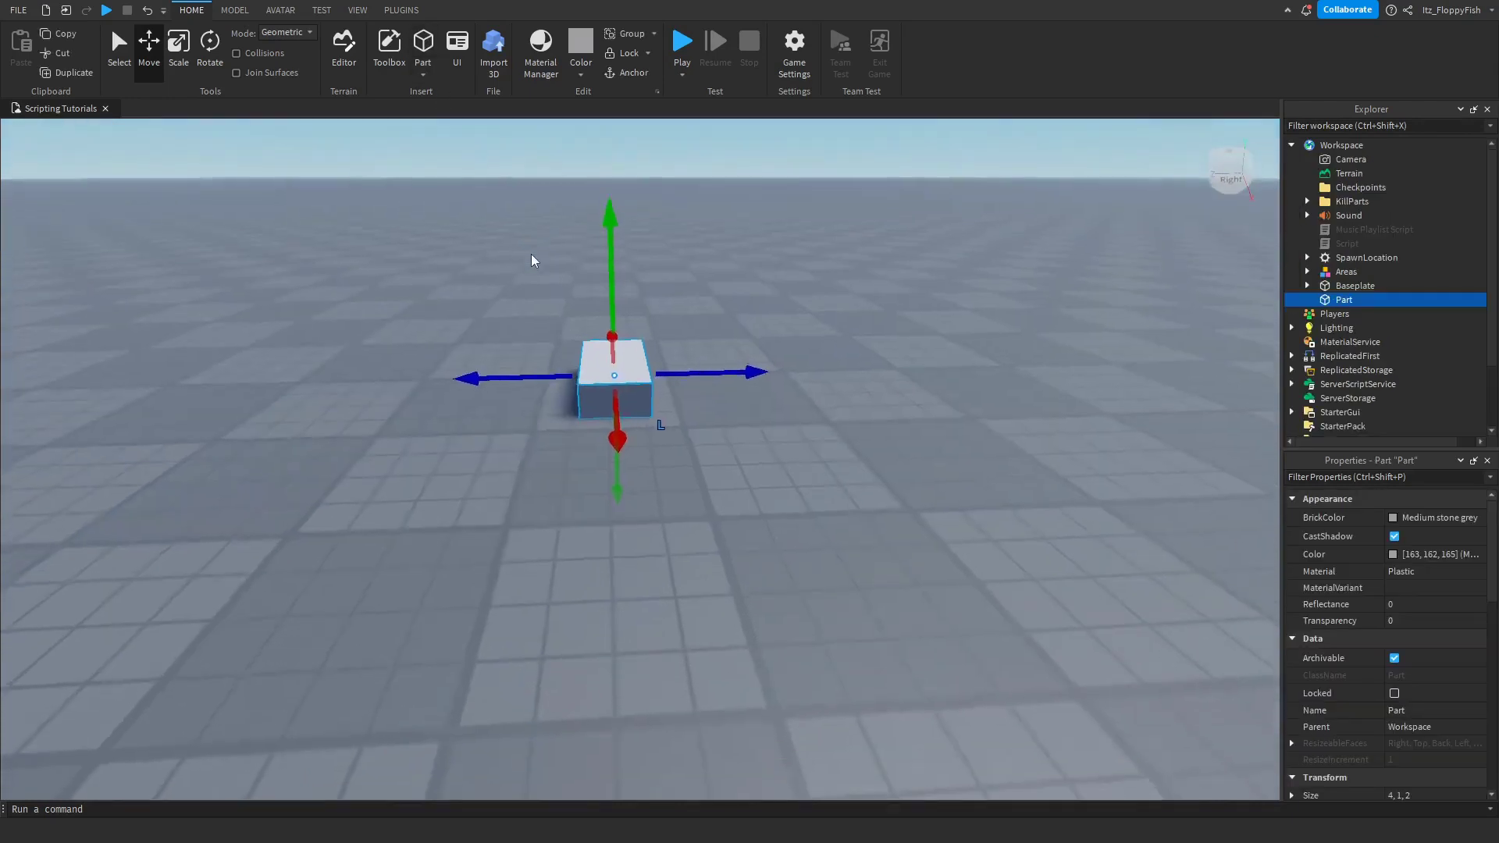
# Step: Scale the part into a thin slab about 12.8 by 0.5 by 11 studs, then deselect it
pyautogui.click(179, 47)
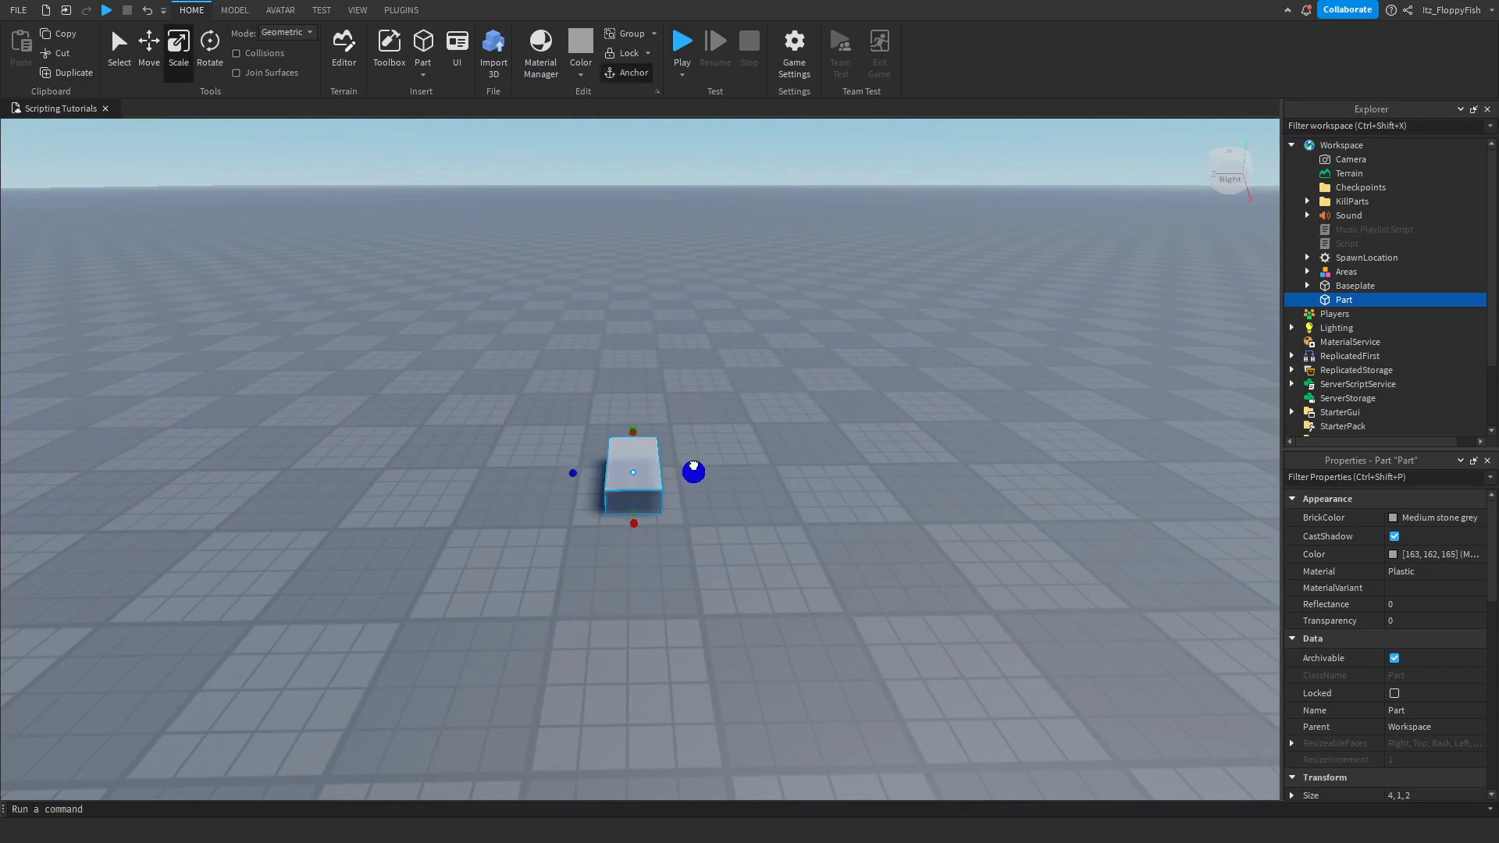
pyautogui.moveTo(691, 468)
pyautogui.mouseDown()
pyautogui.moveTo(698, 433)
pyautogui.moveTo(633, 451)
pyautogui.mouseUp()
pyautogui.moveTo(656, 445); pyautogui.dragTo(703, 444, button='right')
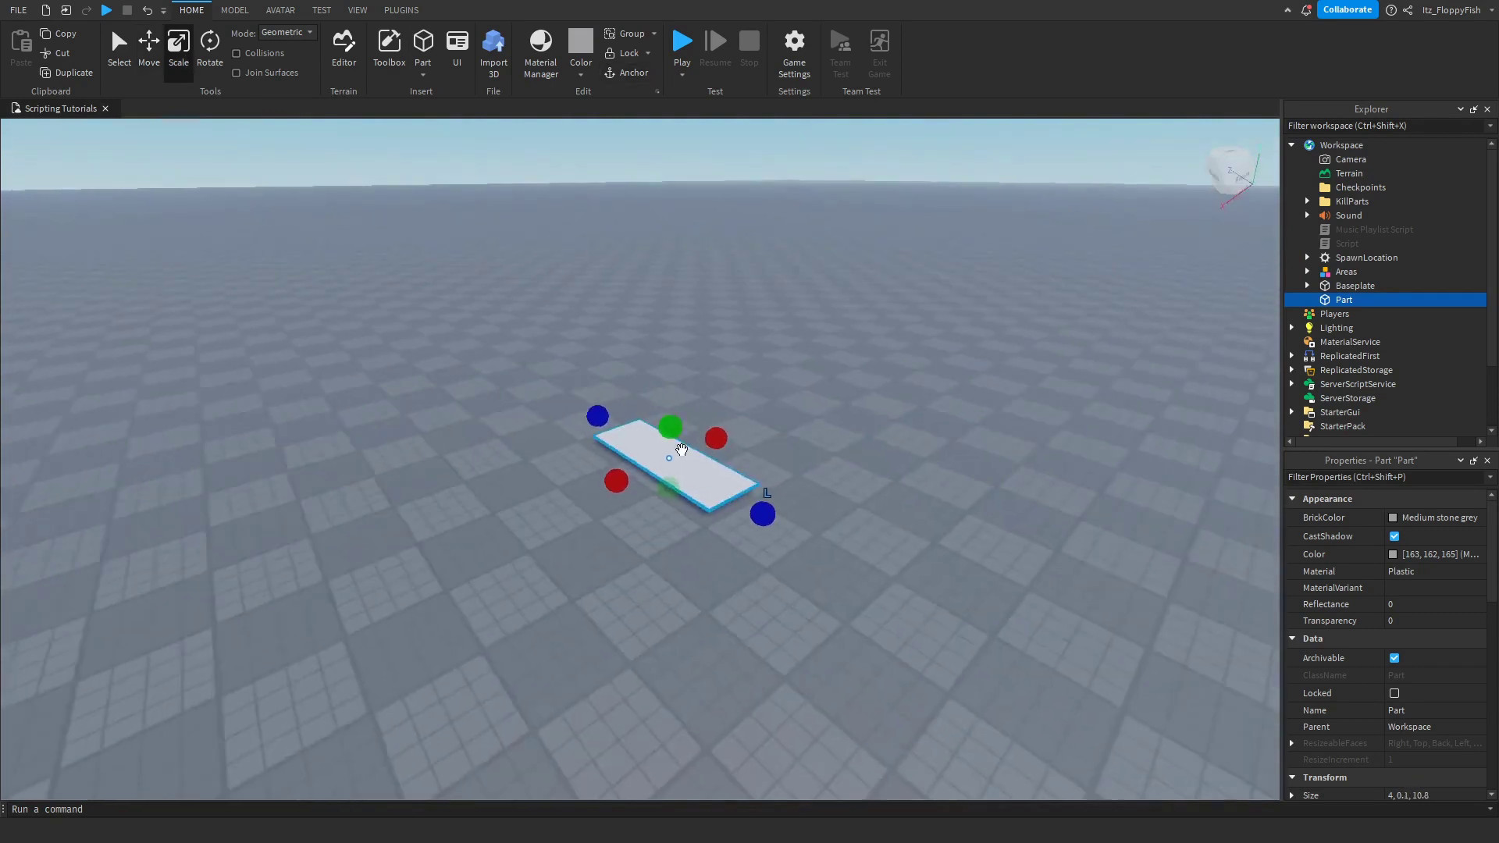
pyautogui.scroll(-2, 702, 442)
pyautogui.moveTo(639, 487); pyautogui.dragTo(574, 510)
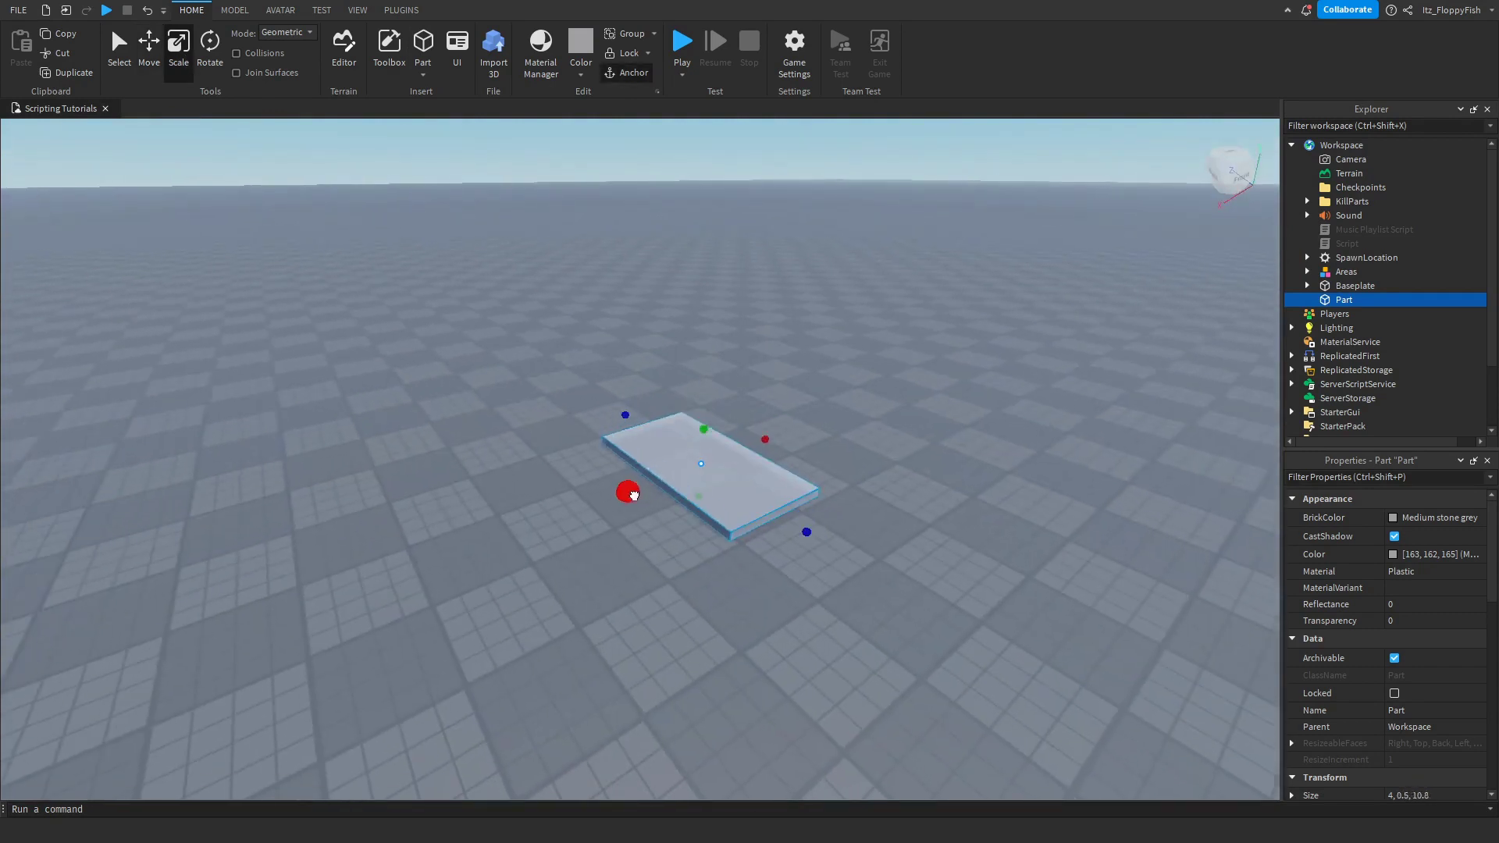
pyautogui.moveTo(657, 469); pyautogui.dragTo(703, 492, button='right')
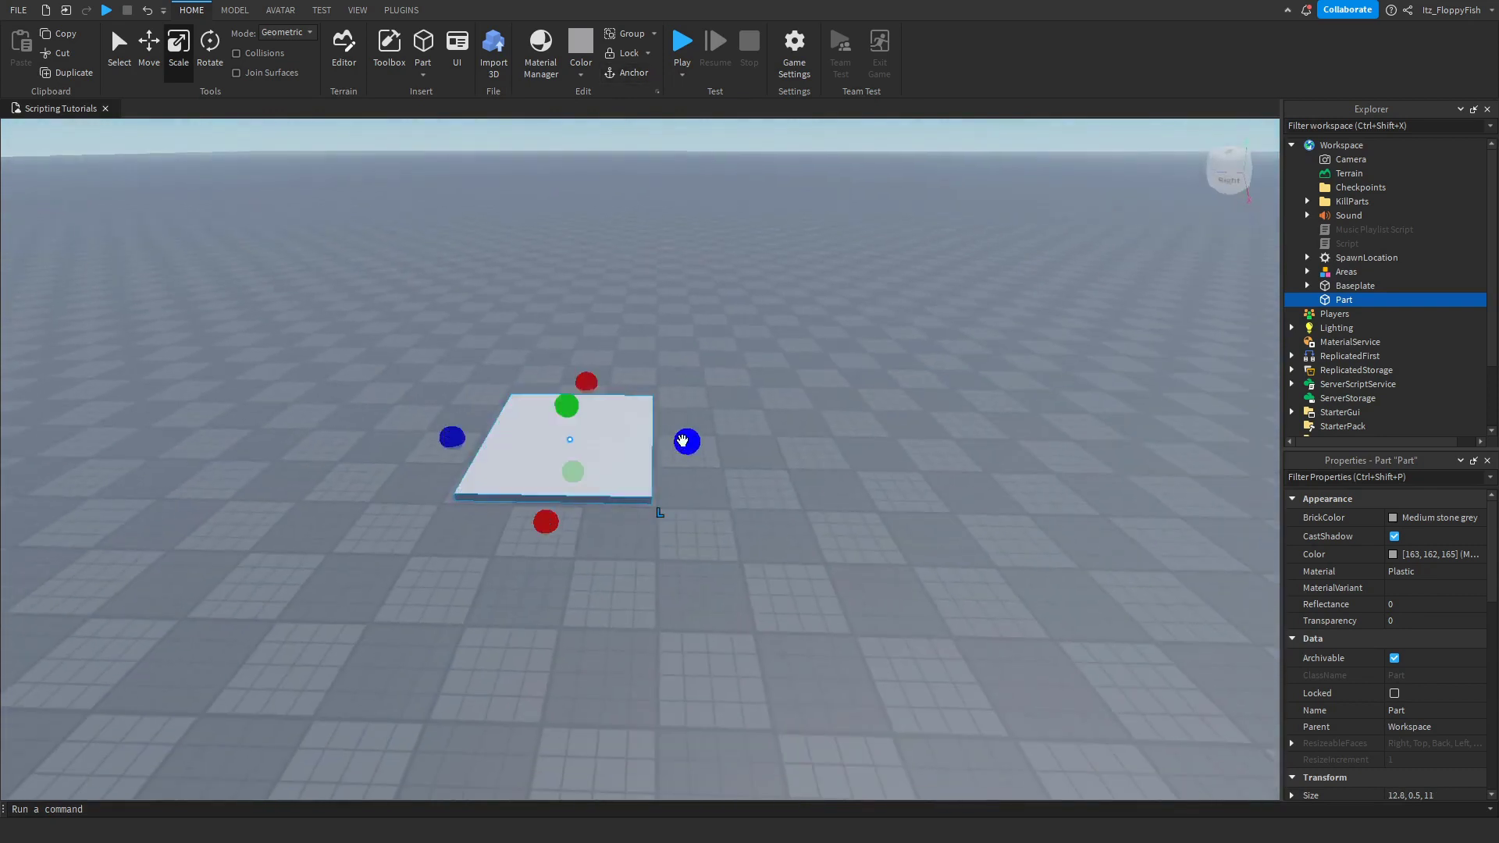
pyautogui.click(714, 500)
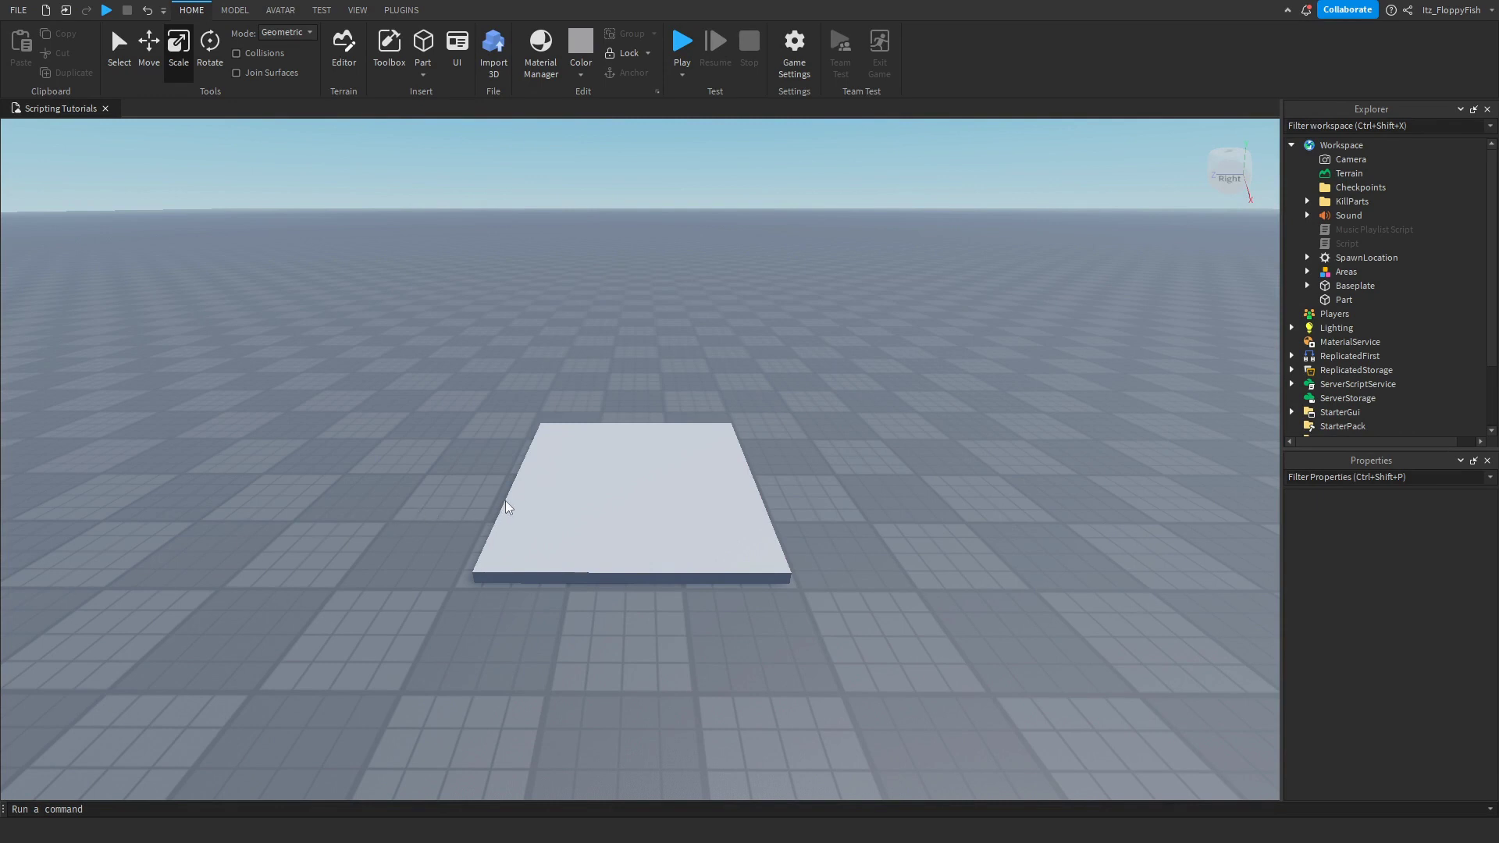
# Step: Add a Script inside the slab and replace its default code with the pasted teleport code
pyautogui.click(537, 512)
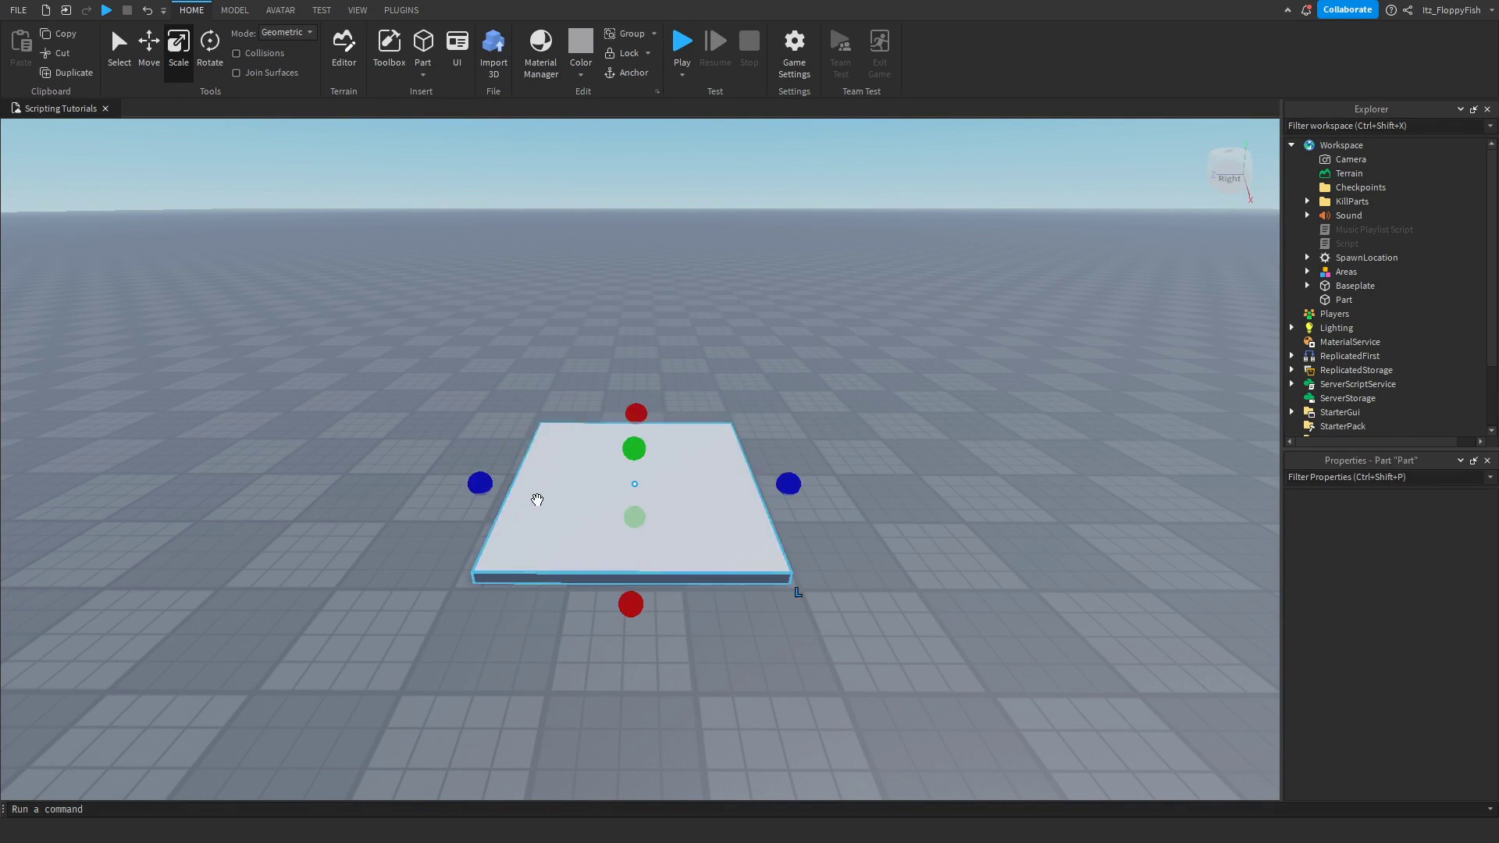
pyautogui.moveTo(1347, 300)
pyautogui.click(1363, 301)
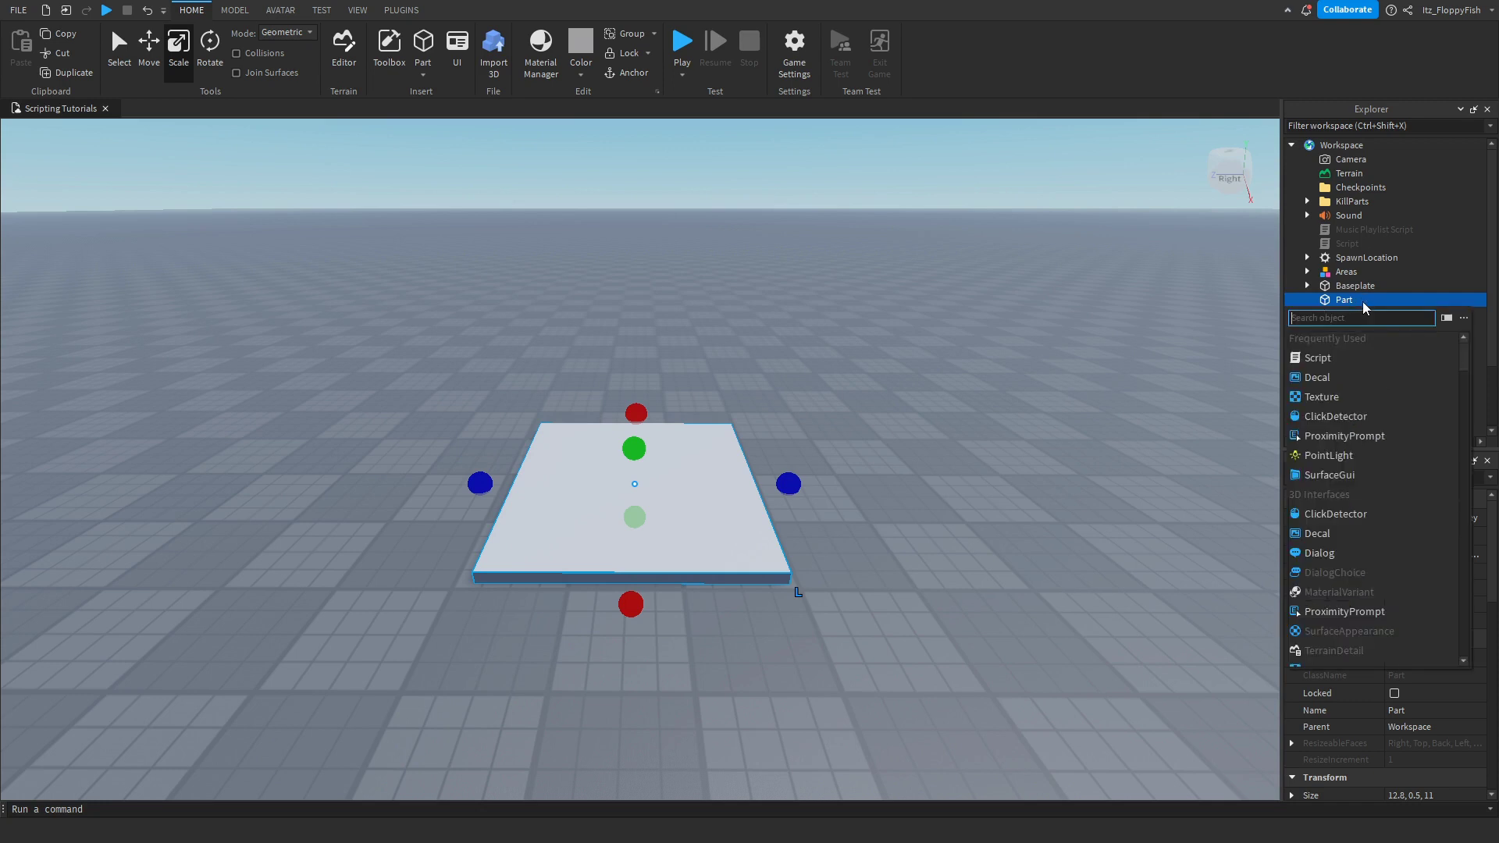
pyautogui.click(1350, 357)
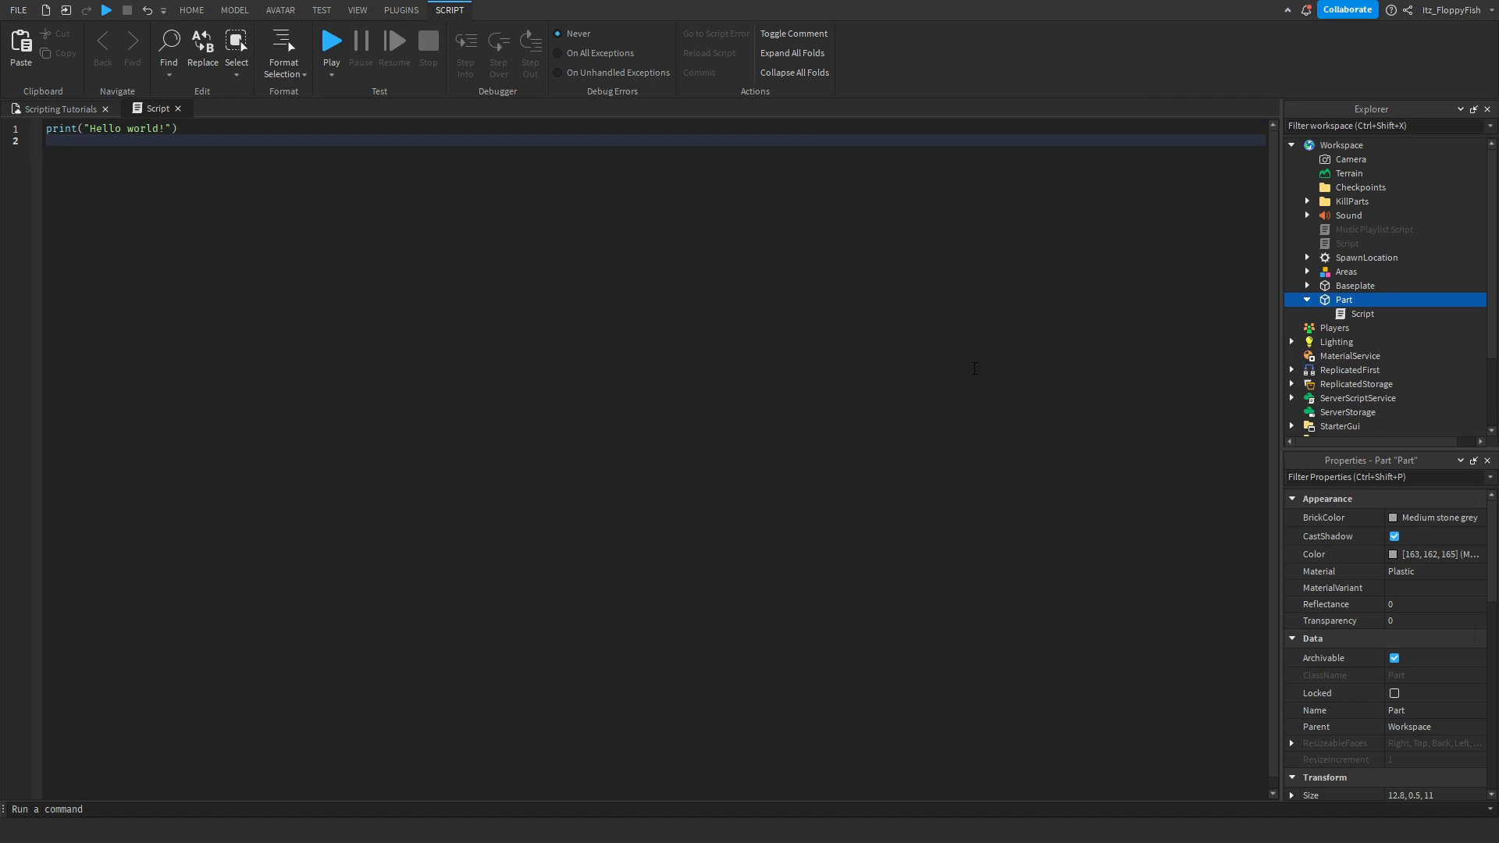
pyautogui.hotkey('ctrl', 'a')
pyautogui.press('BackSpace')
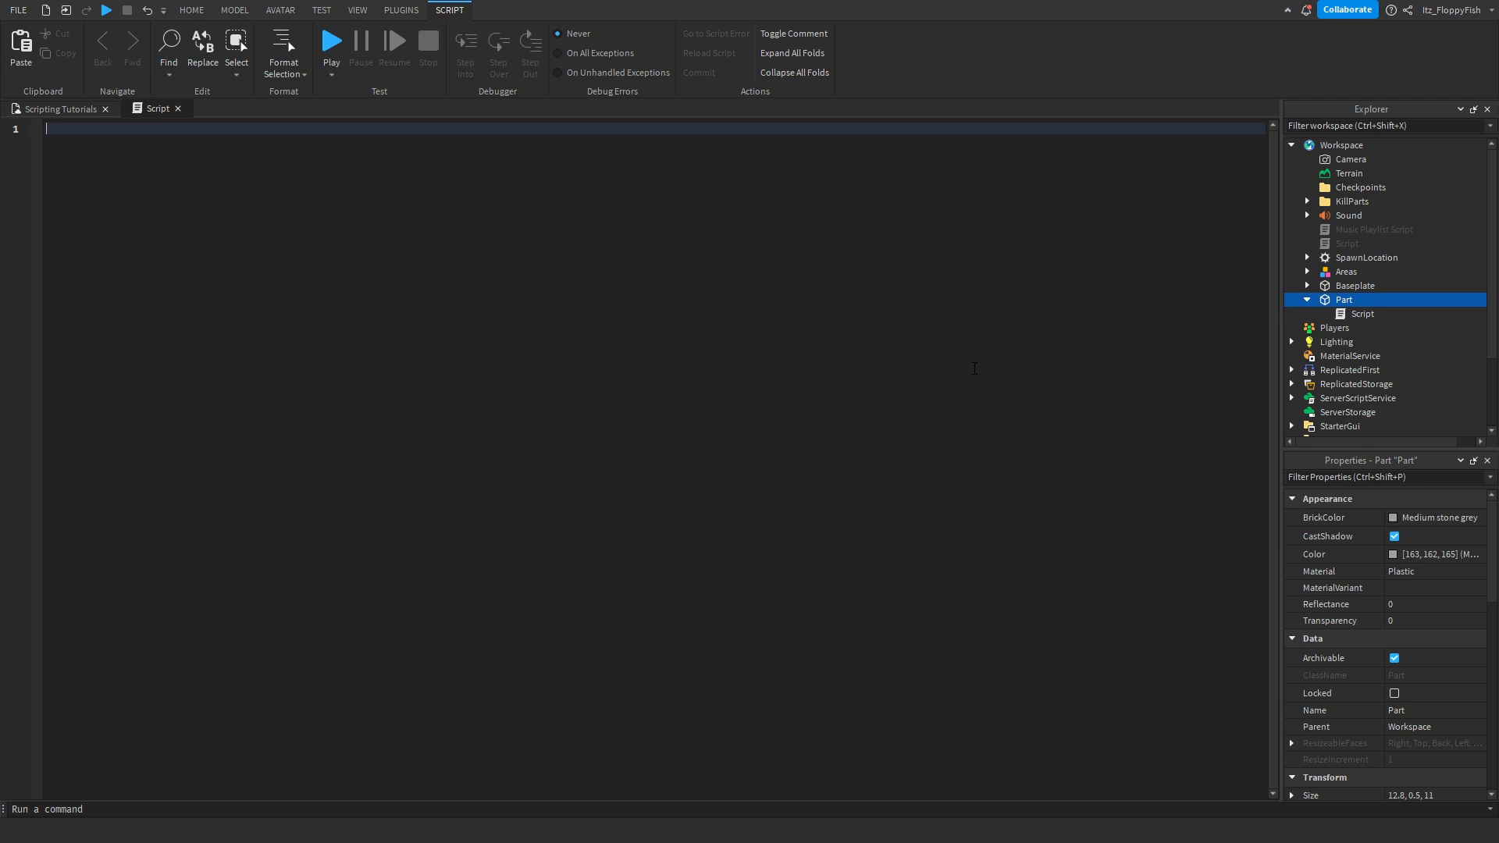
pyautogui.hotkey('ctrl', 'v')
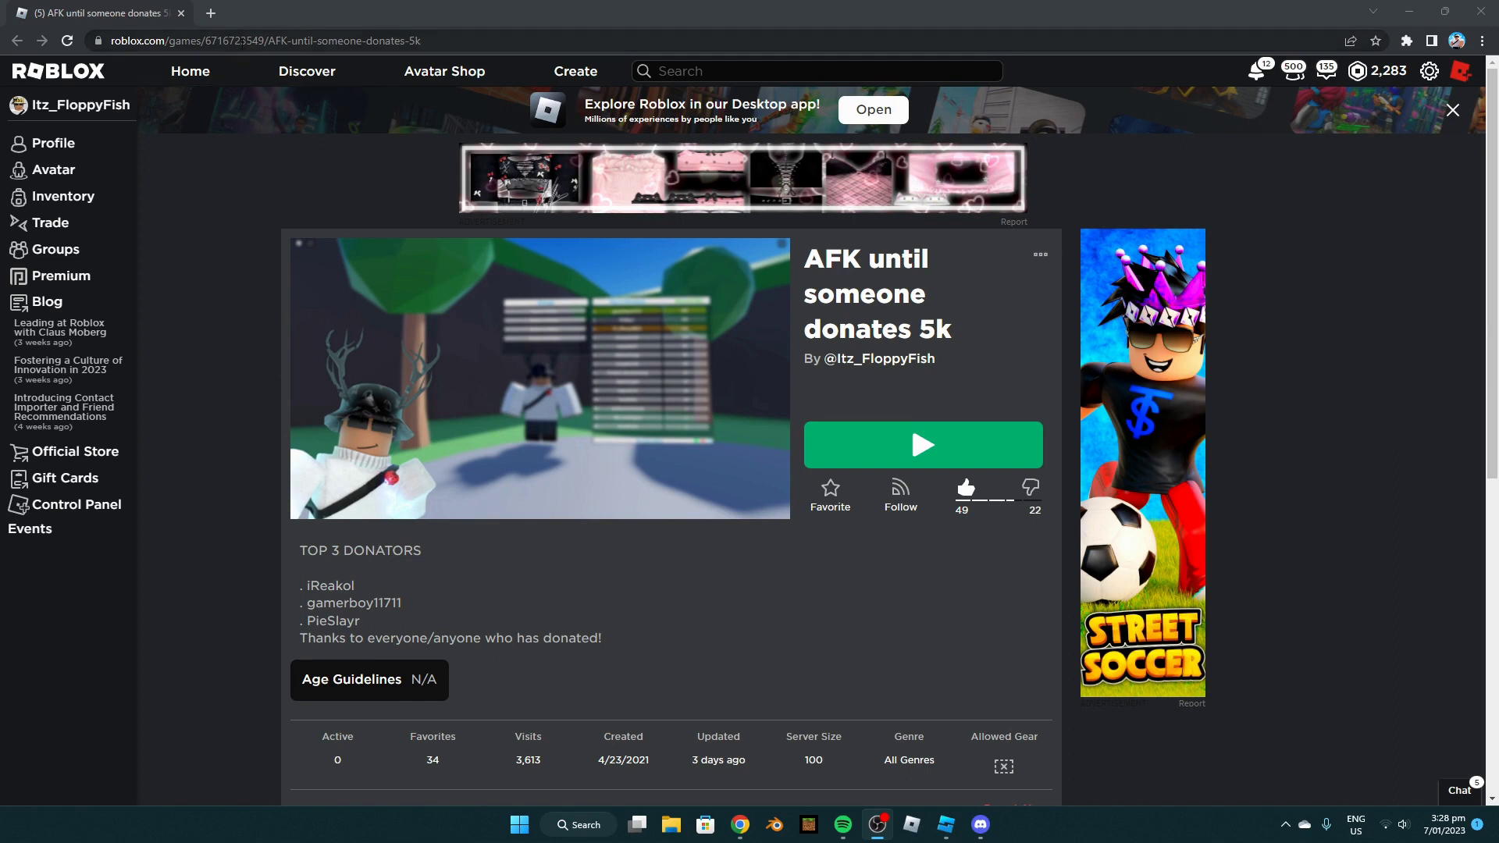
pyautogui.doubleClick(297, 41)
pyautogui.hotkey('ctrl', 'c')
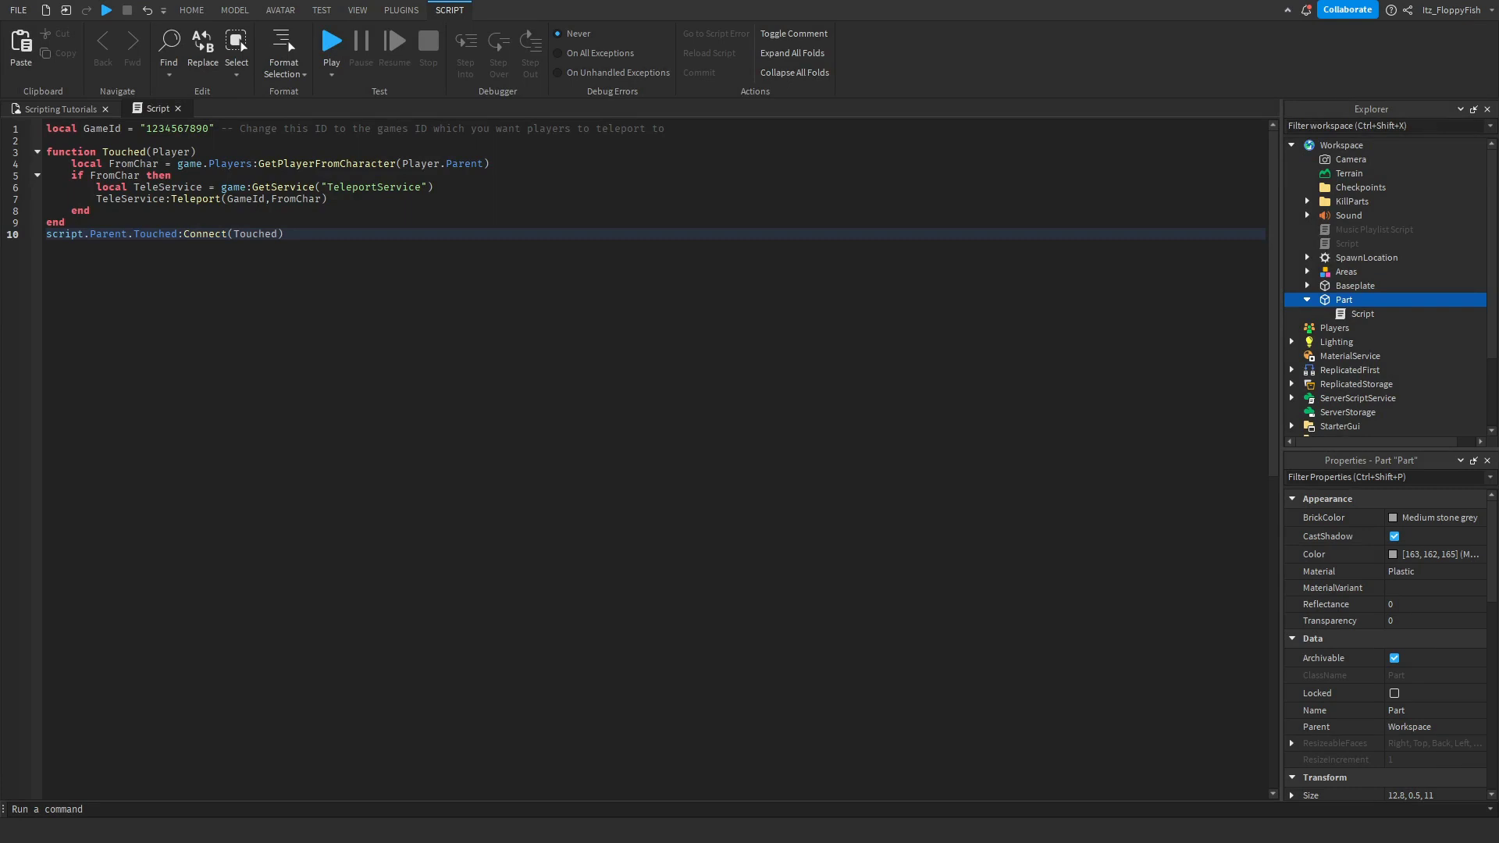
pyautogui.doubleClick(176, 127)
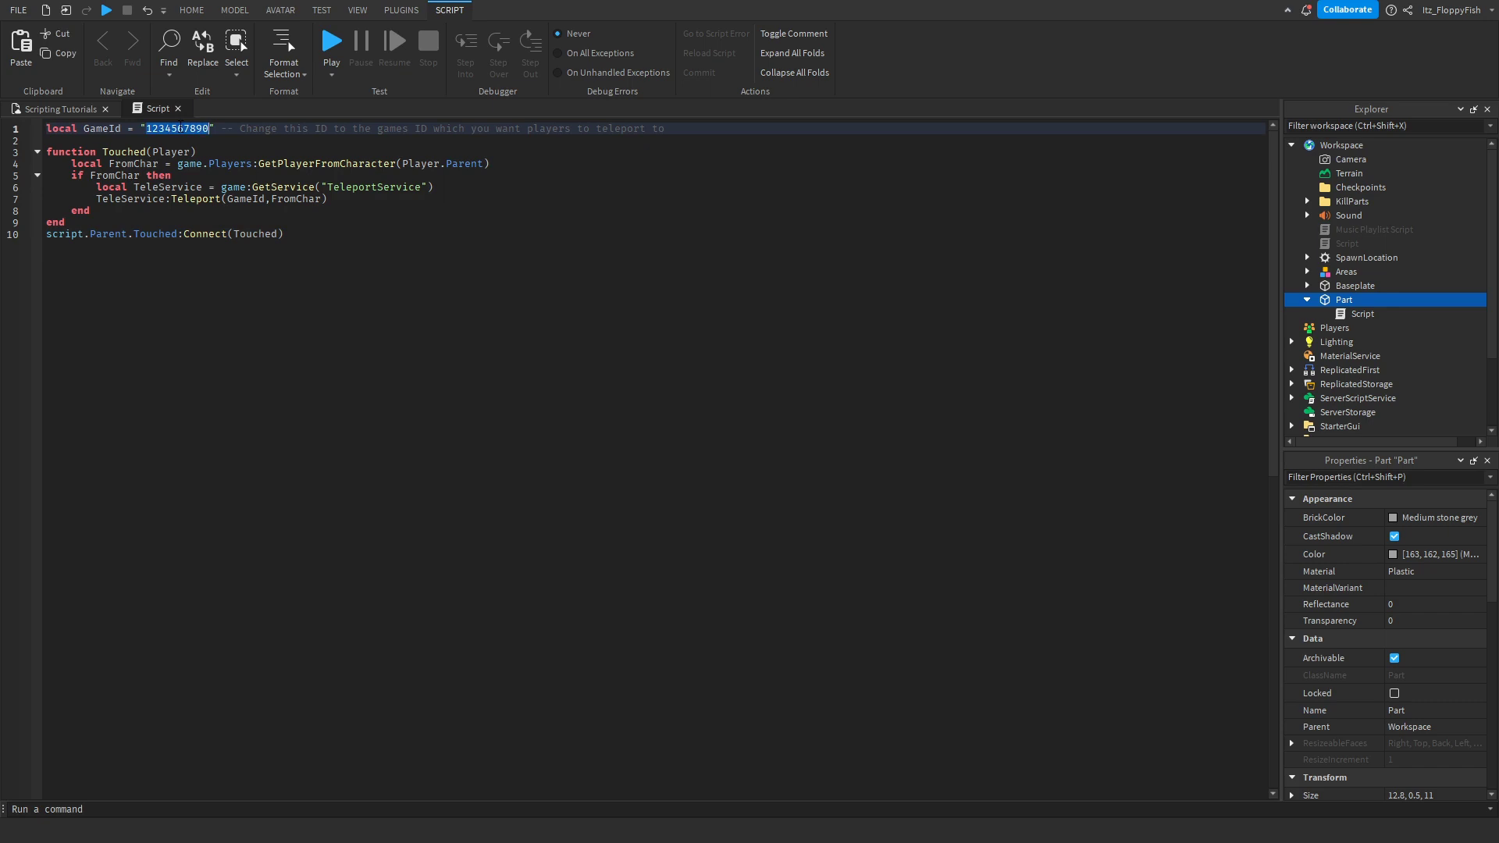
pyautogui.press('BackSpace')
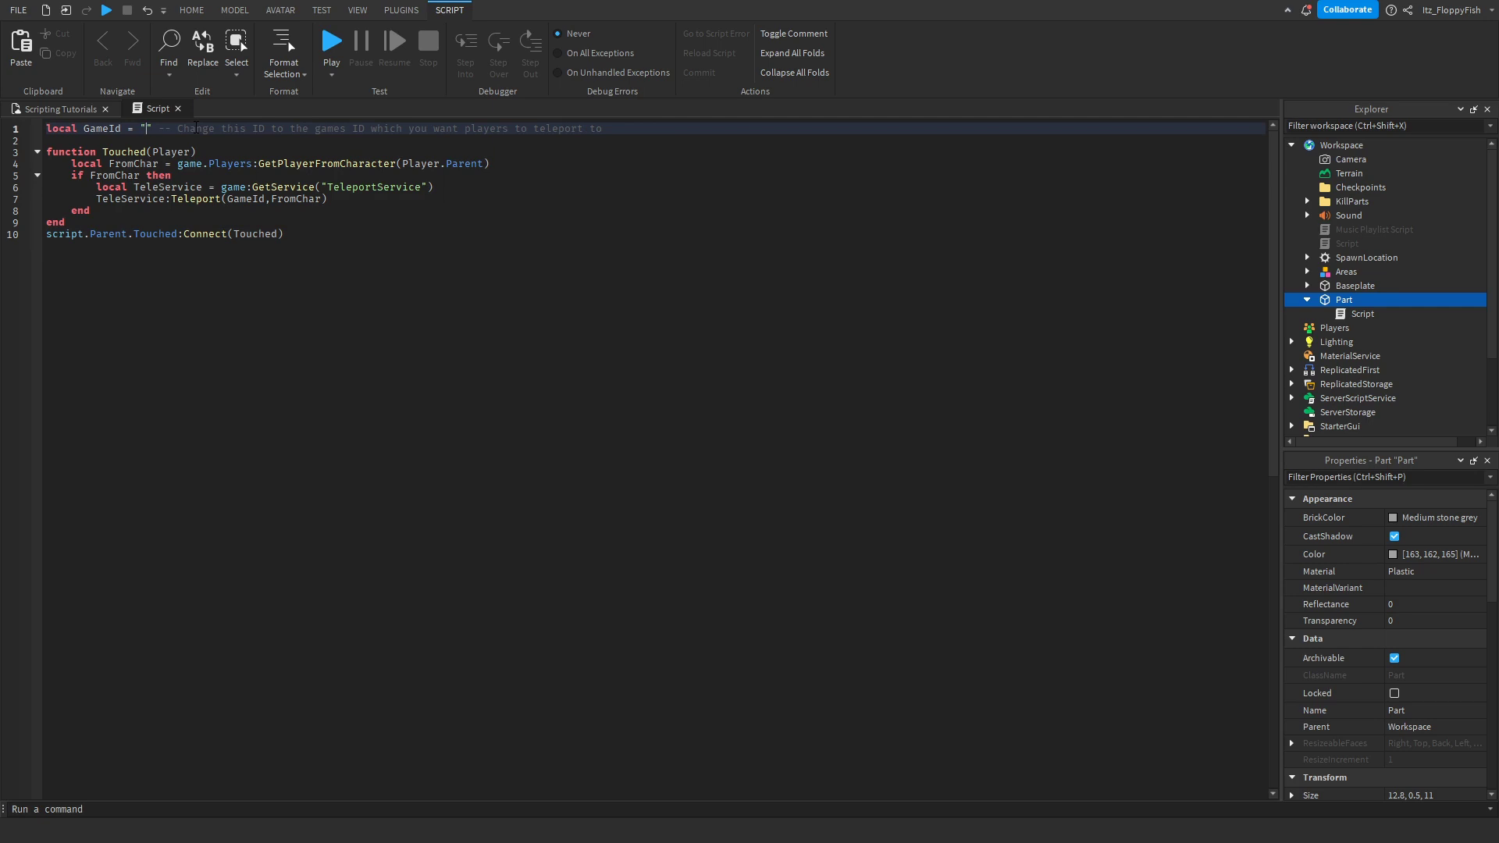
pyautogui.hotkey('ctrl', 'v')
pyautogui.click(28, 391)
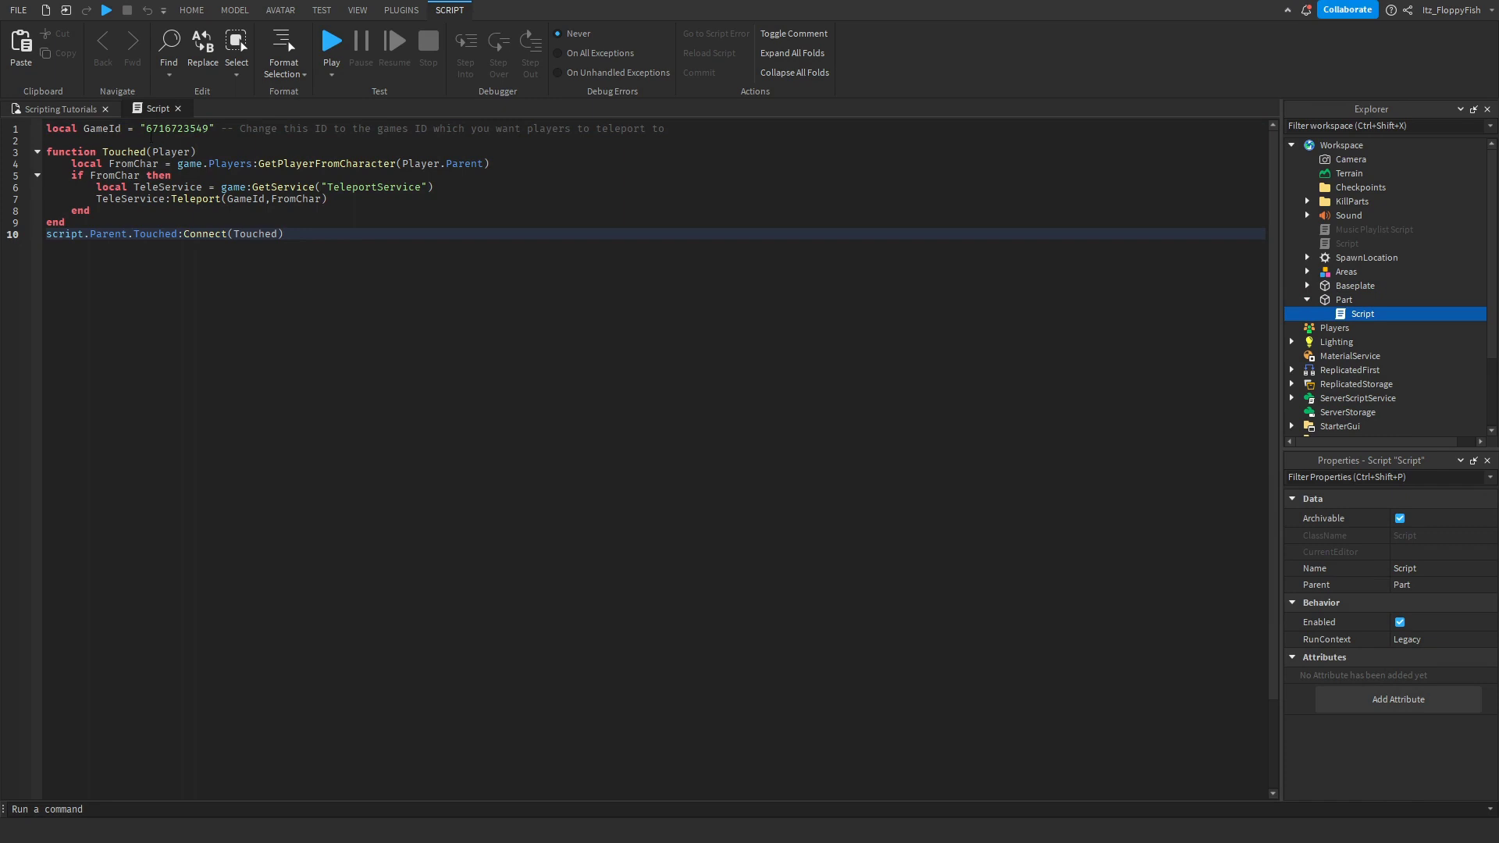
# Step: Close the script, publish the place to Roblox, and launch Scripting Tutorials from its page
pyautogui.click(178, 108)
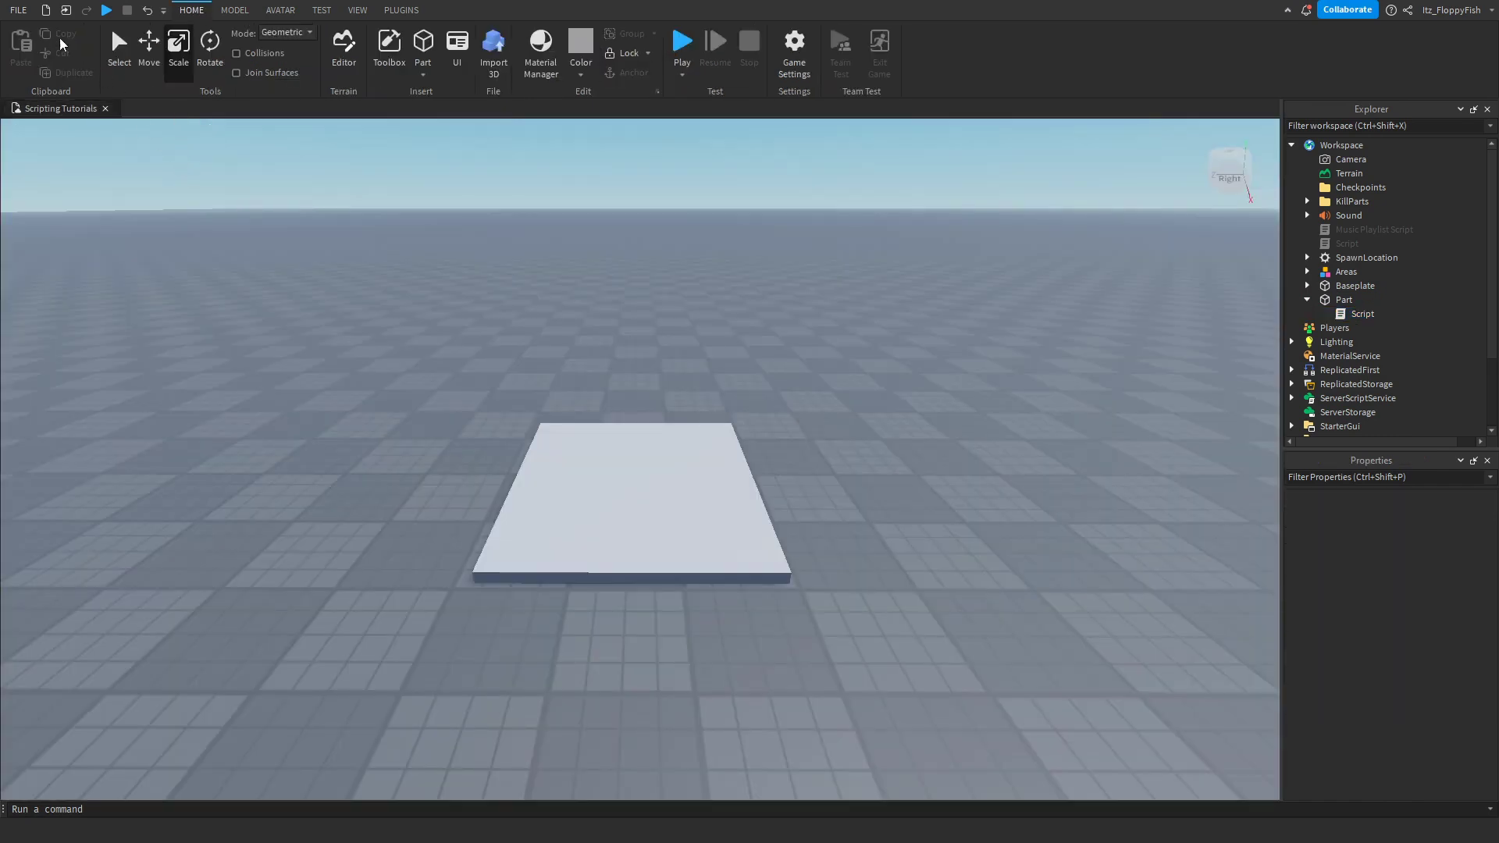
pyautogui.click(20, 11)
pyautogui.click(58, 182)
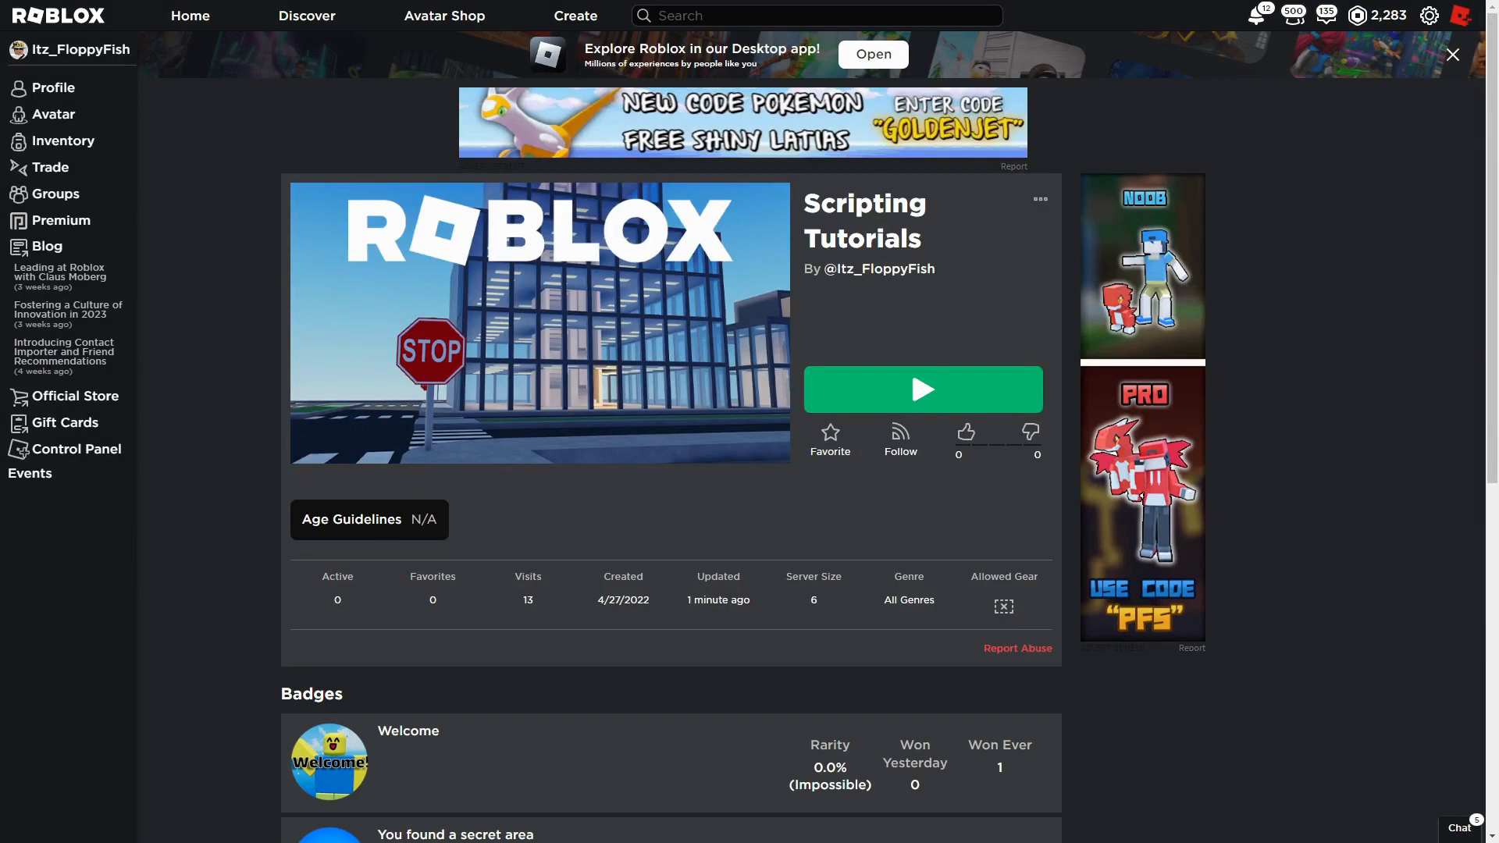
pyautogui.click(823, 407)
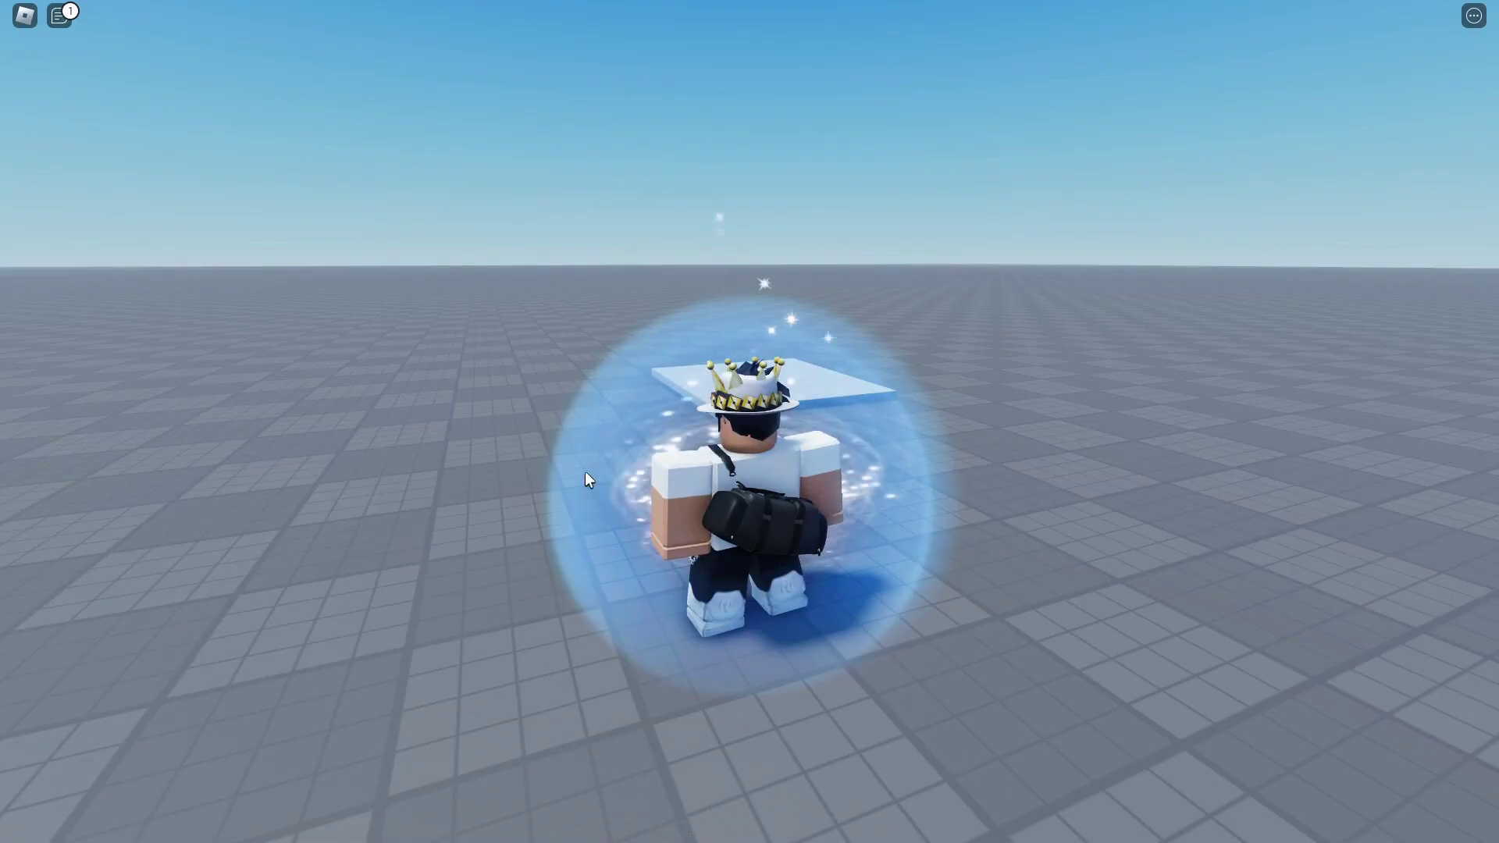
# Step: Orbit the camera and walk the avatar onto the grey slab to trigger the teleport
pyautogui.moveTo(582, 470)
pyautogui.mouseDown(button='right')
pyautogui.moveTo(1090, 380)
pyautogui.moveTo(959, 372)
pyautogui.mouseUp(button='right')
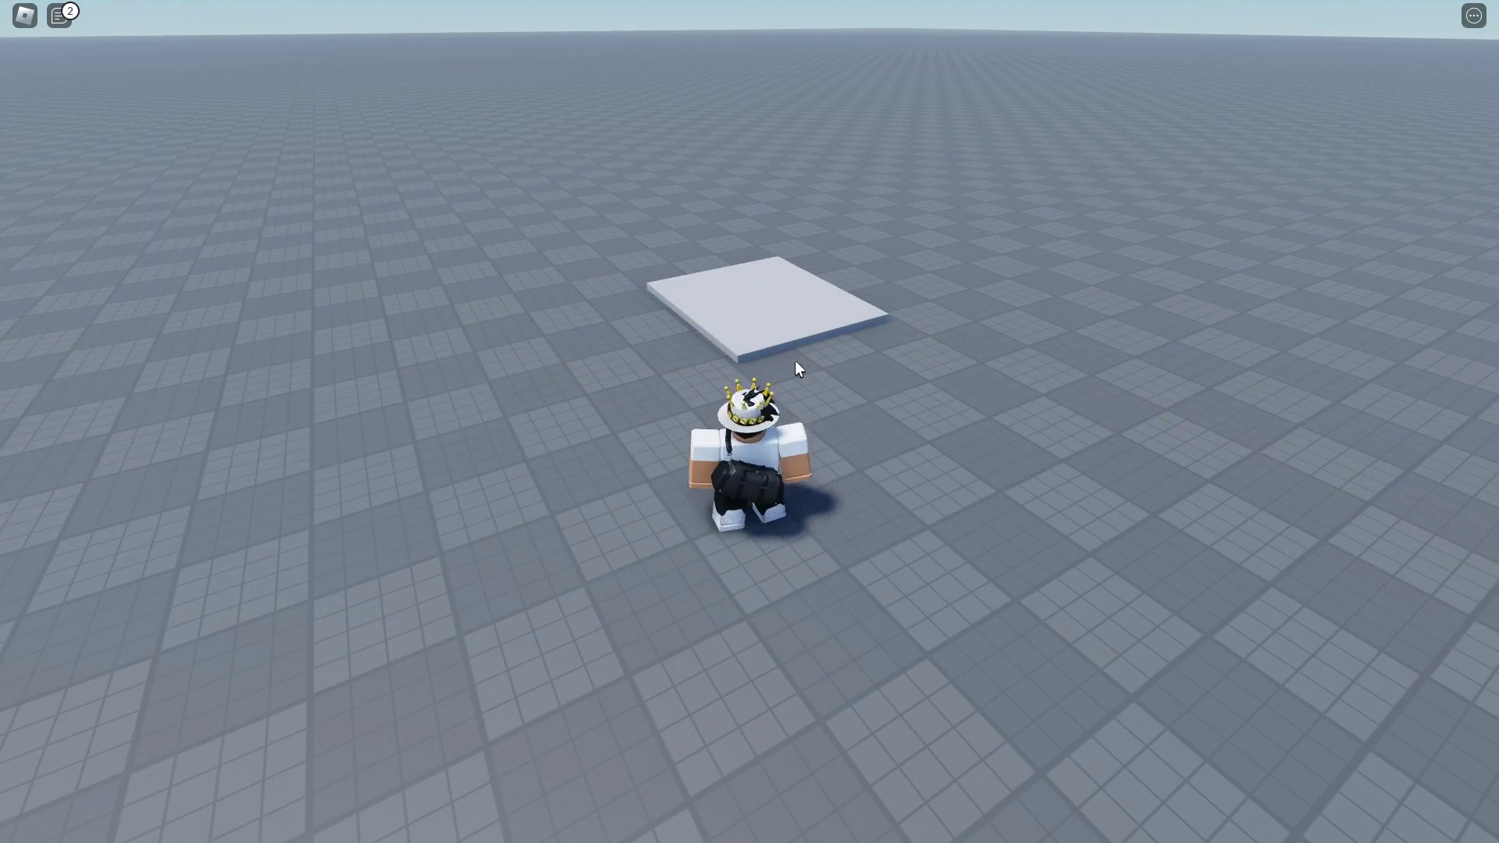
pyautogui.moveTo(744, 326); pyautogui.dragTo(765, 370, button='right')
pyautogui.press('w')
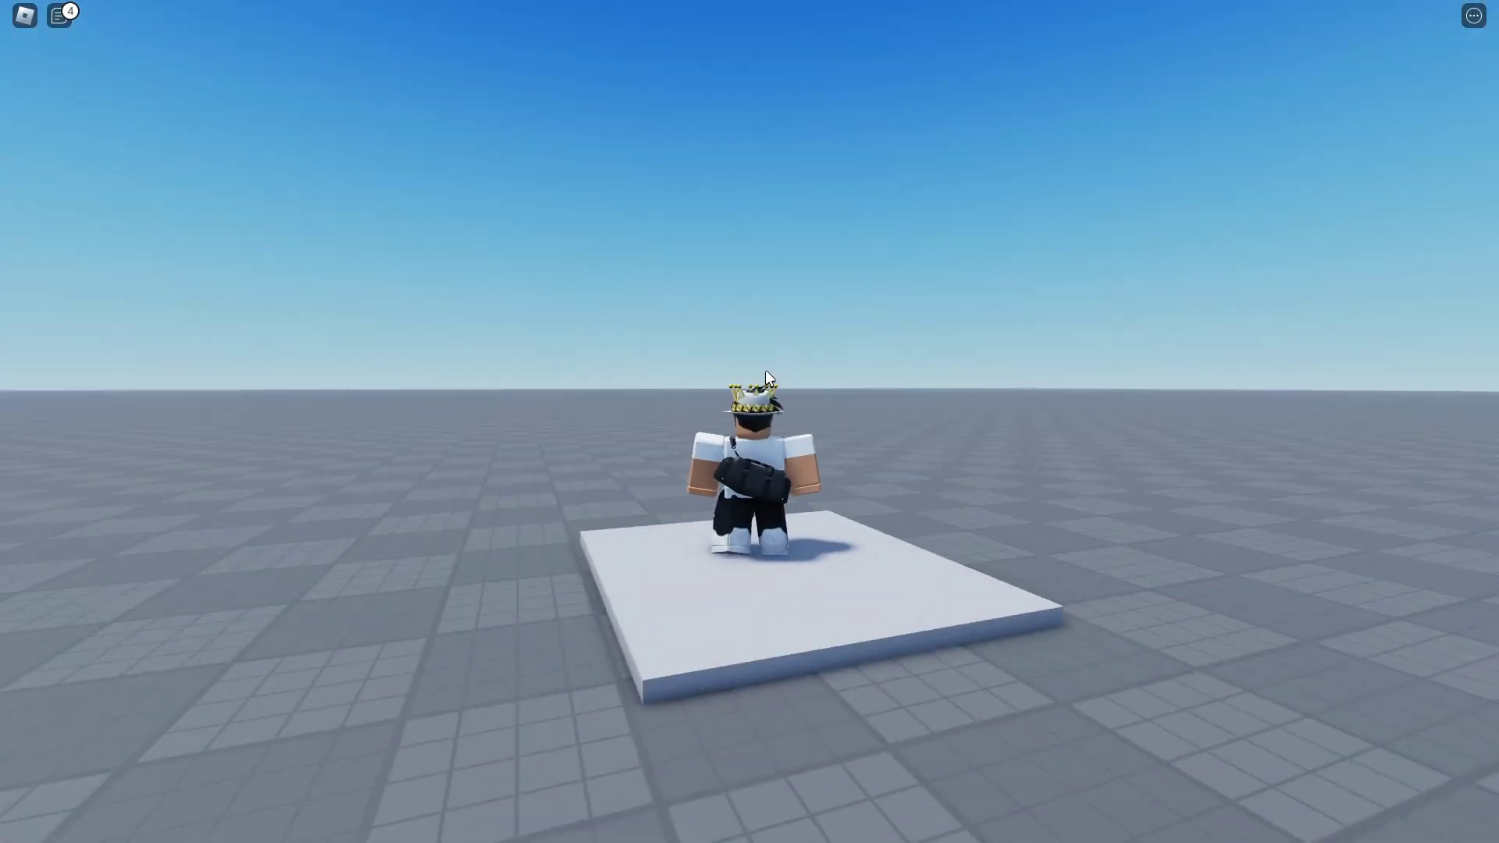